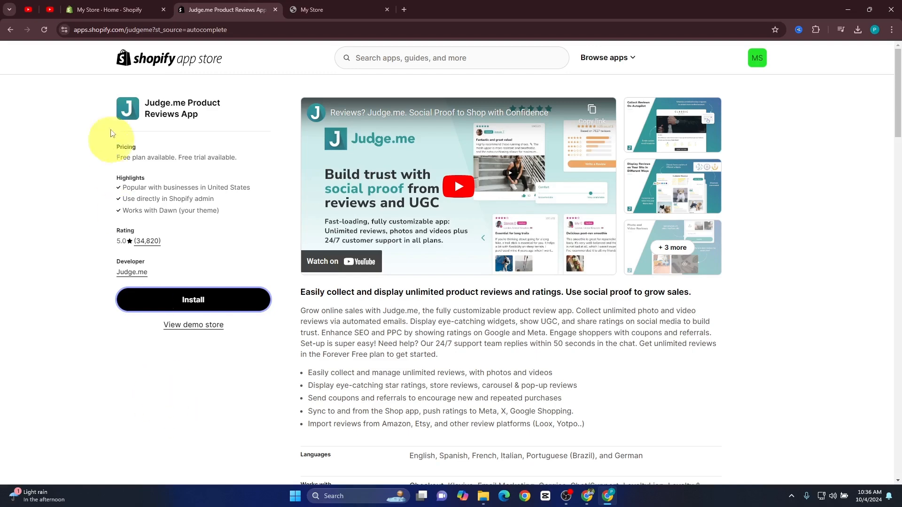
# - Switch to the Shopify admin and open the Shopify App Store from its recommended apps
pyautogui.click(97, 10)
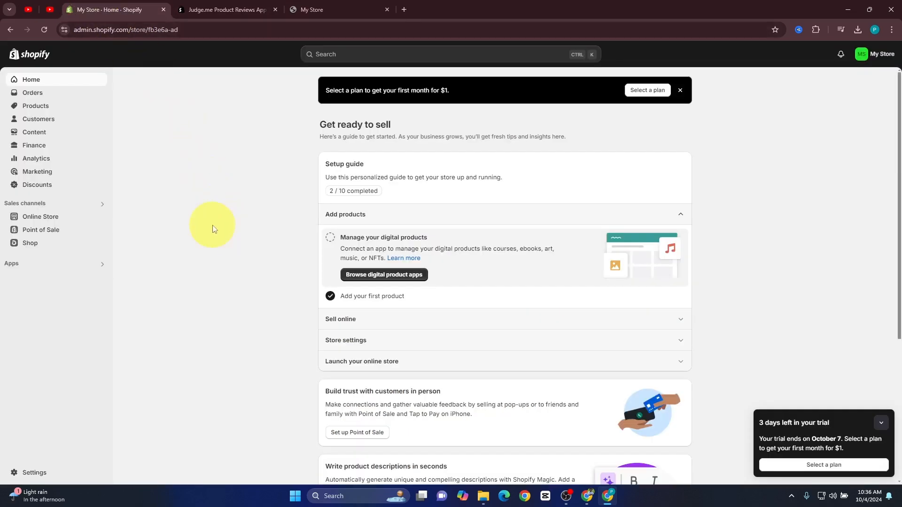
pyautogui.click(15, 264)
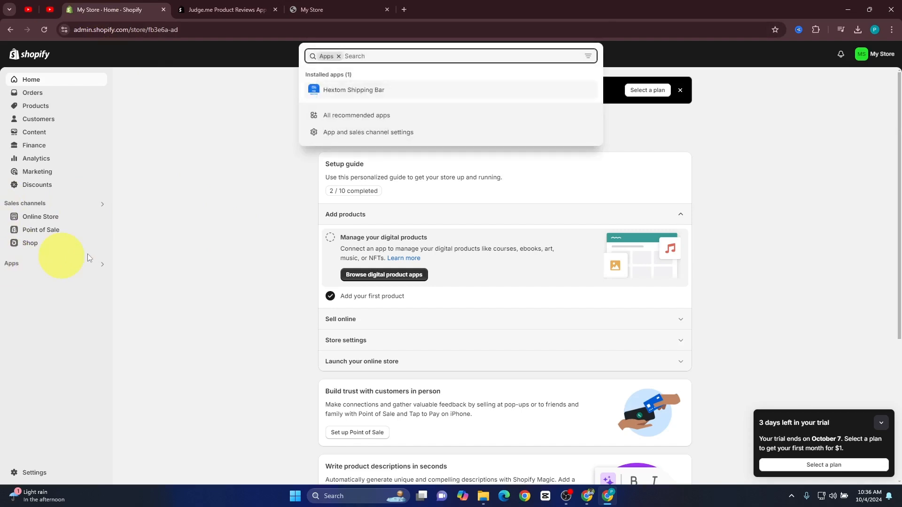
pyautogui.click(353, 116)
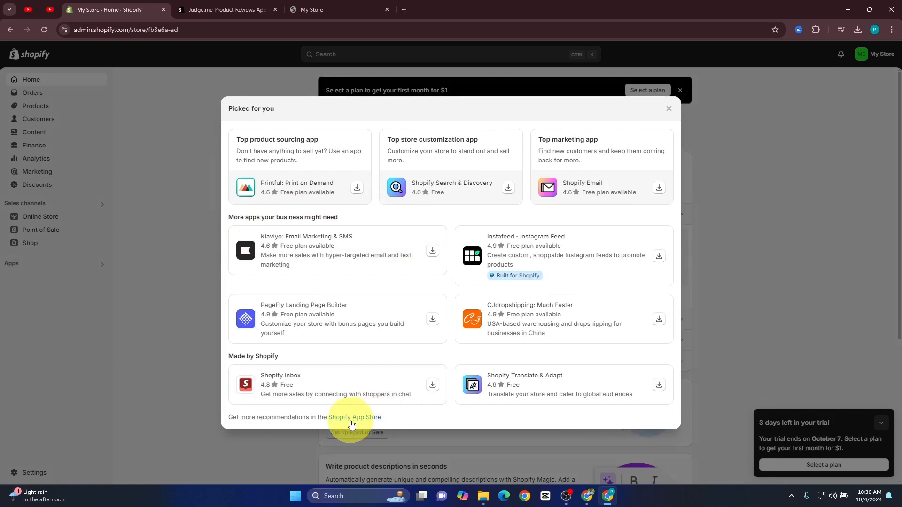
pyautogui.click(349, 420)
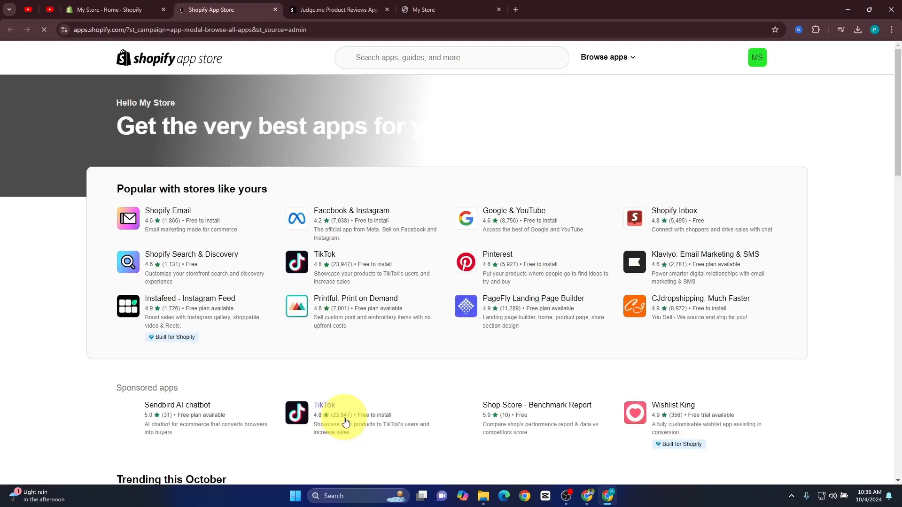
# - Search the app store for "judge me" and install the Judge.me Product Reviews App
pyautogui.click(418, 56)
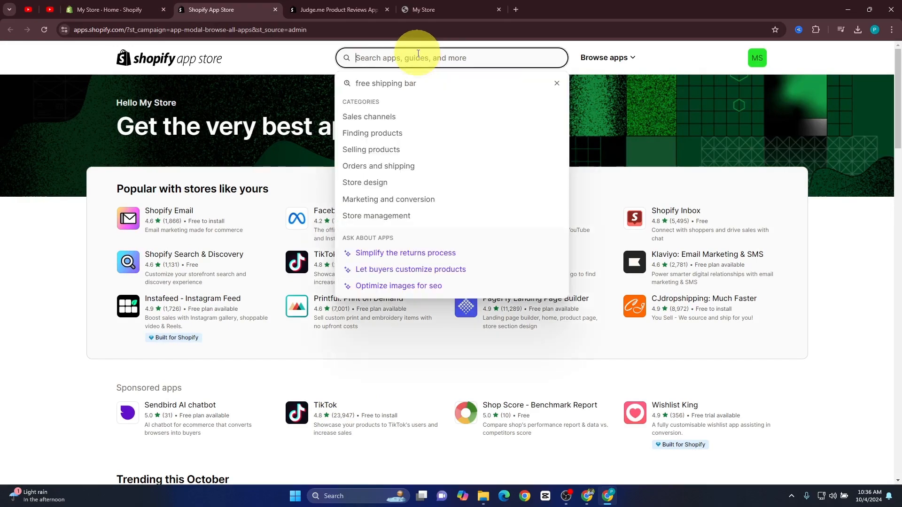
pyautogui.write('judge me')
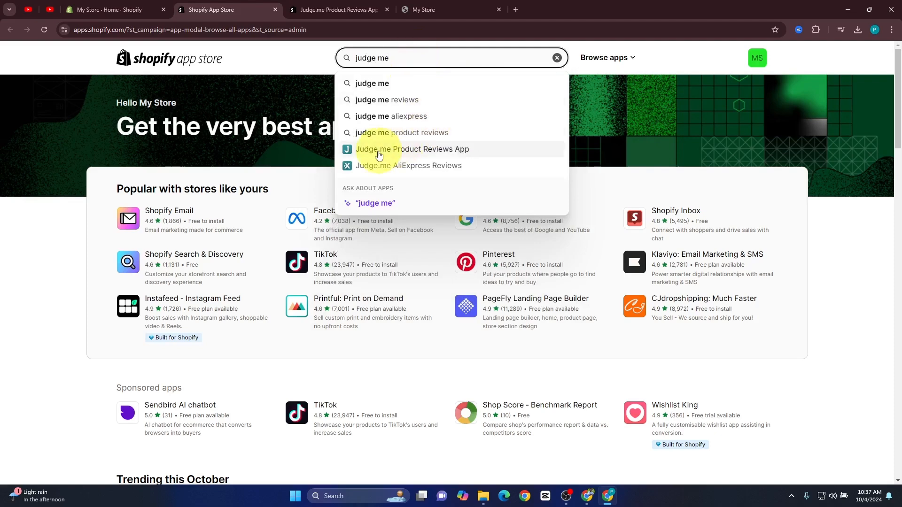
pyautogui.click(419, 157)
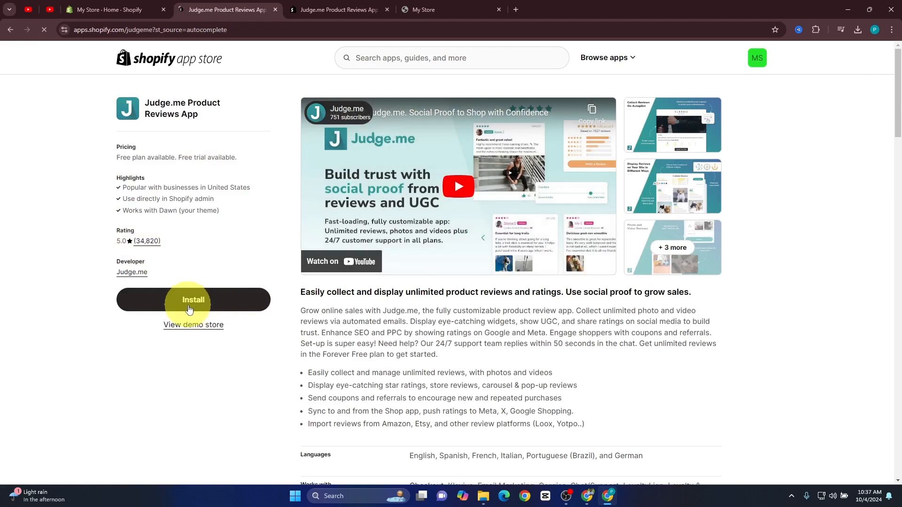
pyautogui.click(191, 303)
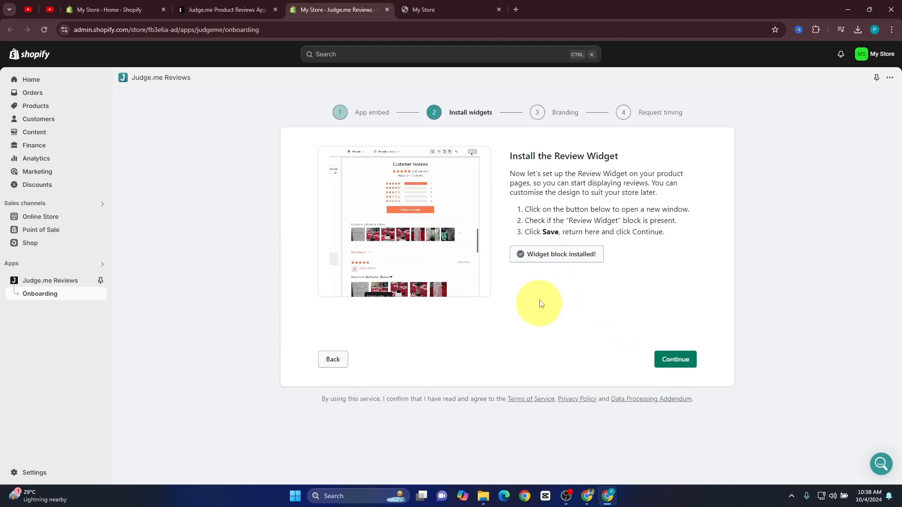
# - Add the Review Widget block to the default product template, save the theme, and close the theme editor
pyautogui.click(544, 258)
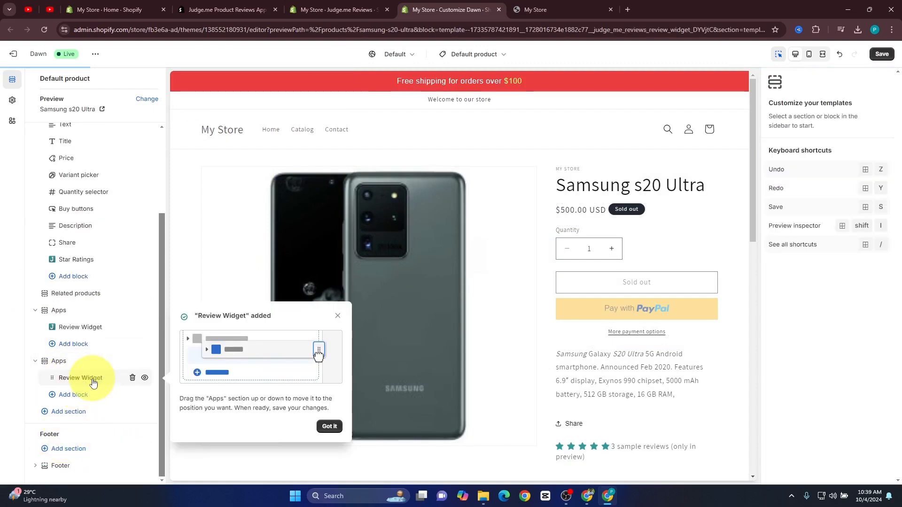
pyautogui.click(93, 383)
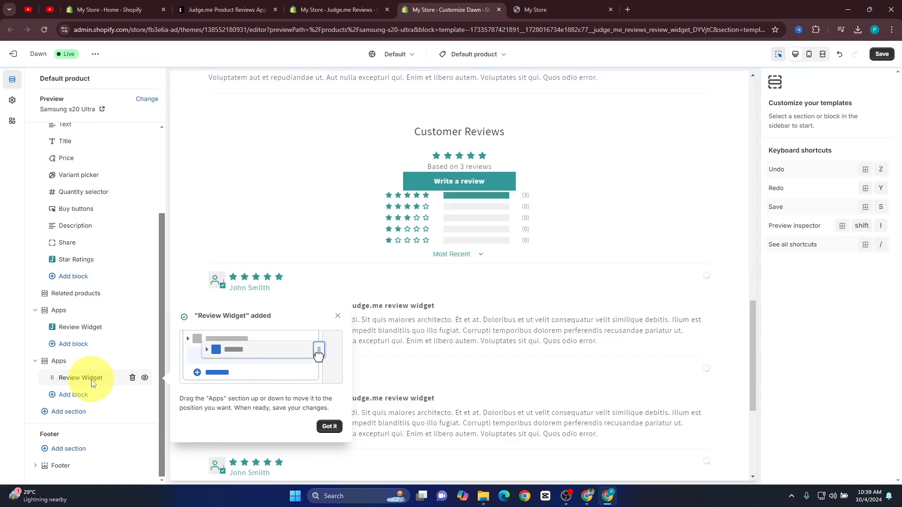
pyautogui.click(882, 54)
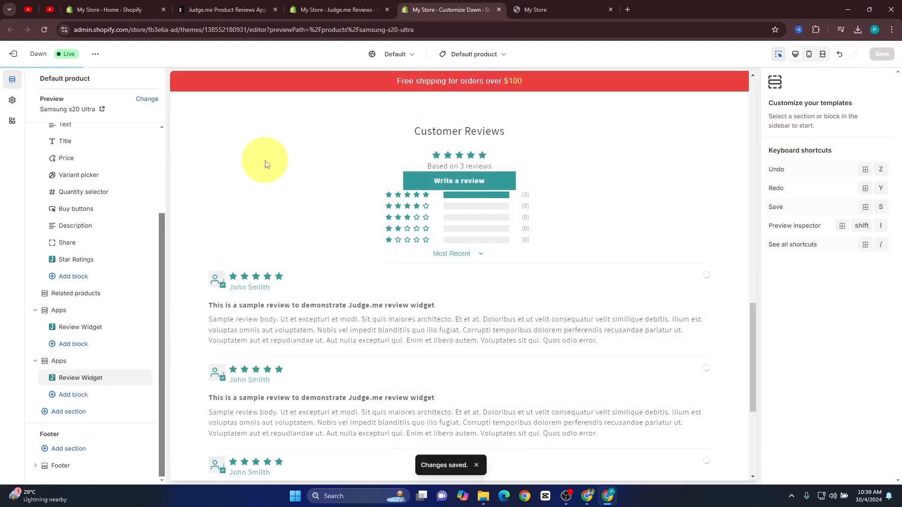
pyautogui.click(499, 9)
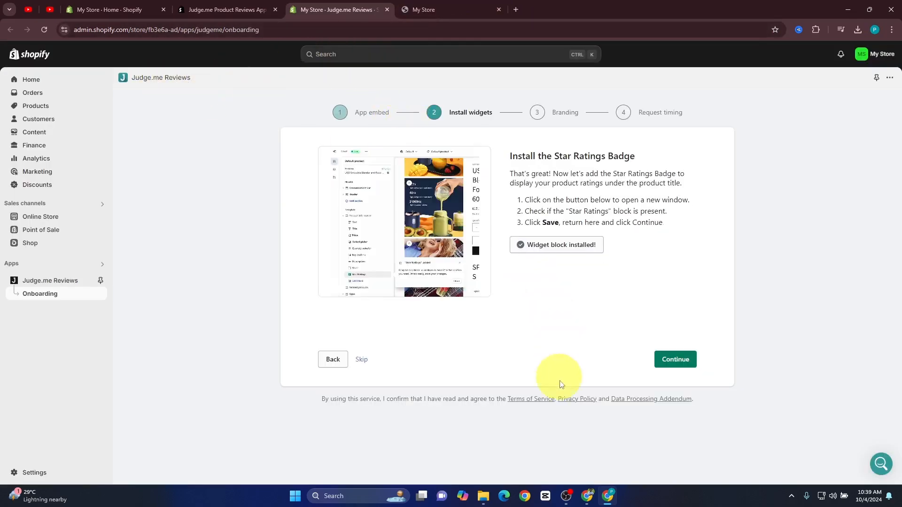
# - Proceed from the Star Ratings Badge setup to Branding and set the star color to bright yellow, about #EEFF03
pyautogui.click(684, 360)
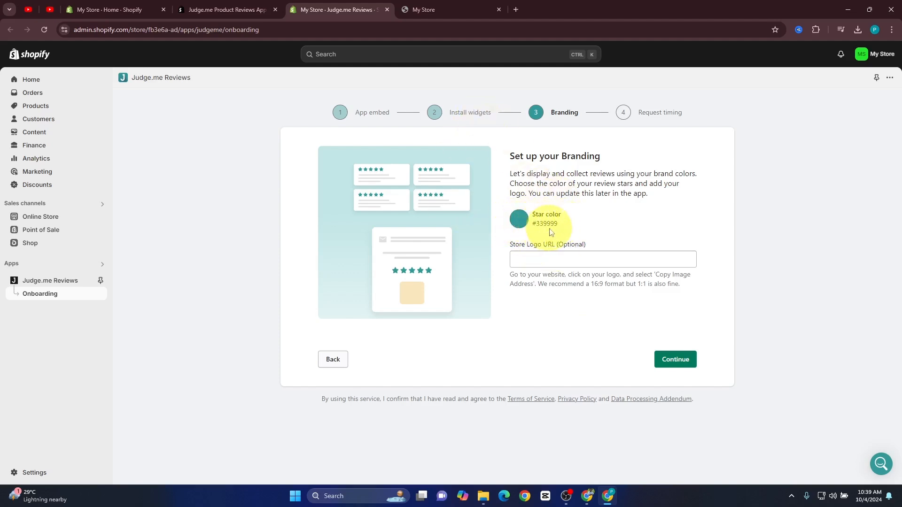
pyautogui.click(520, 219)
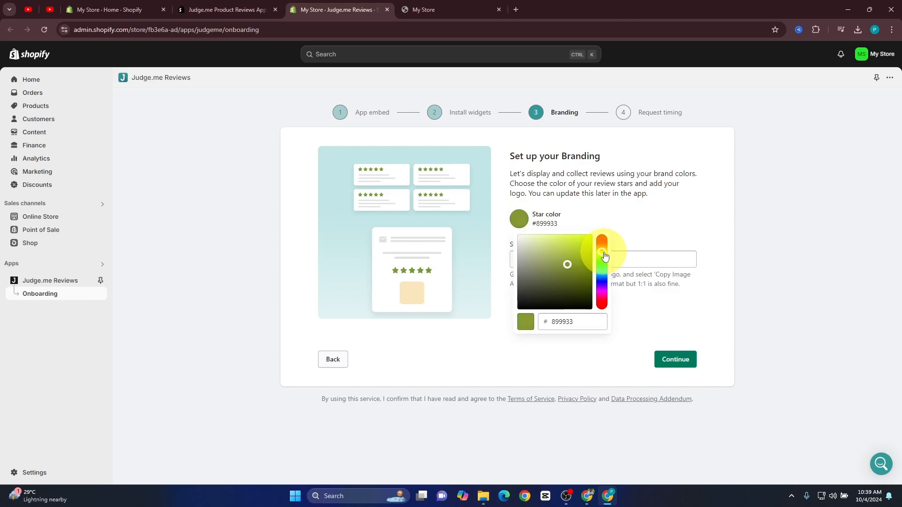
pyautogui.moveTo(607, 254); pyautogui.dragTo(593, 235)
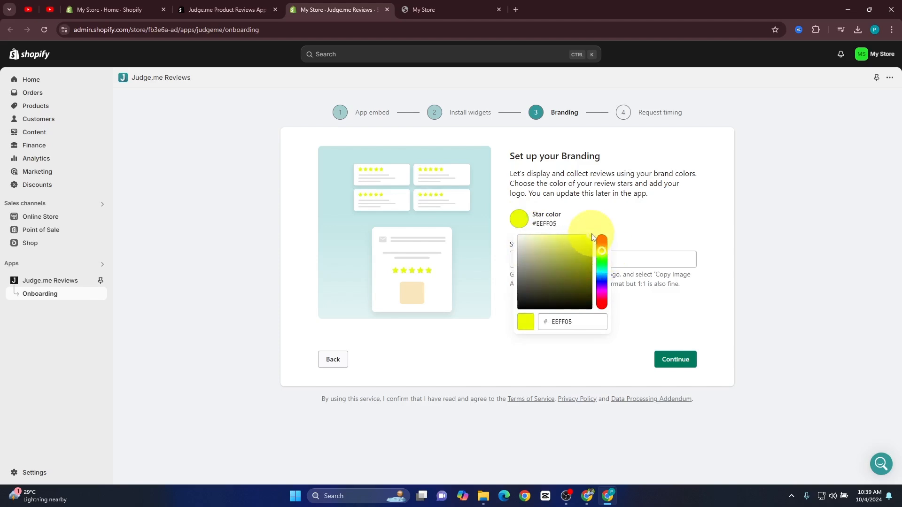
pyautogui.click(675, 359)
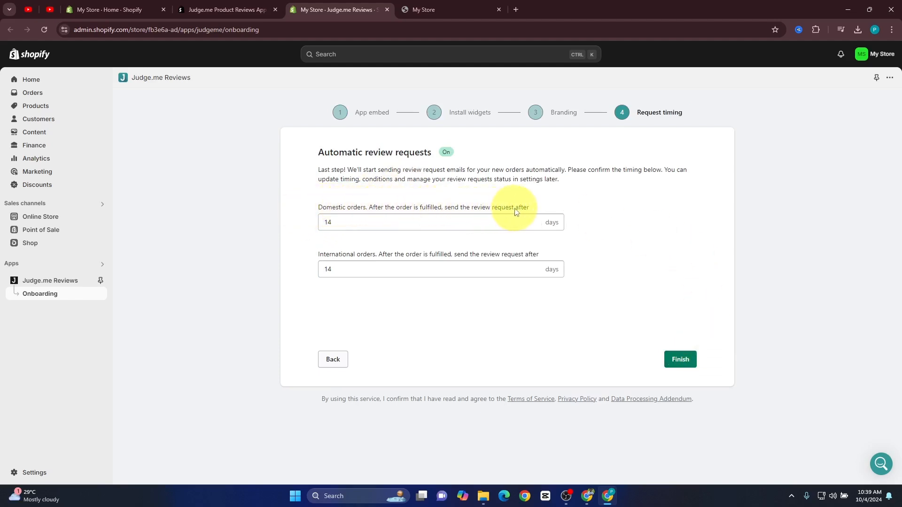
# - Keep the review request delay at 14 days for domestic and international orders and finish the onboarding
pyautogui.doubleClick(322, 223)
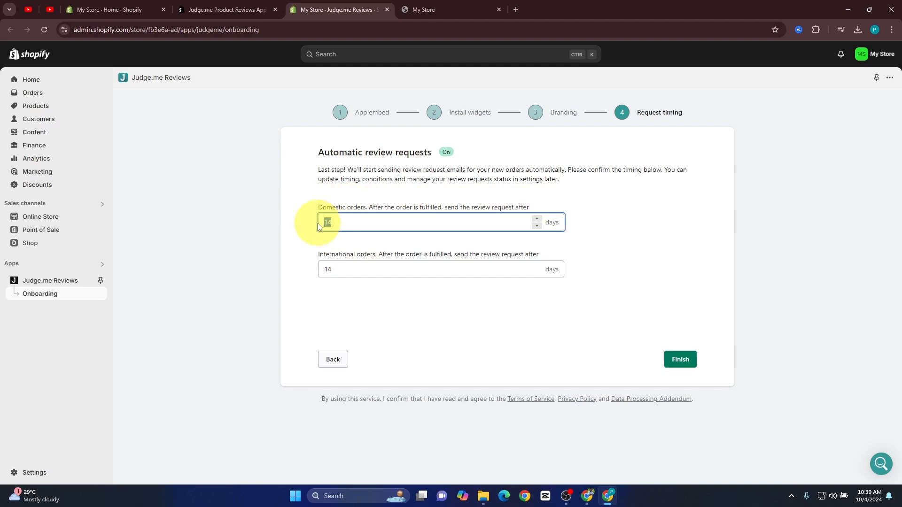
pyautogui.click(538, 220)
pyautogui.click(535, 227)
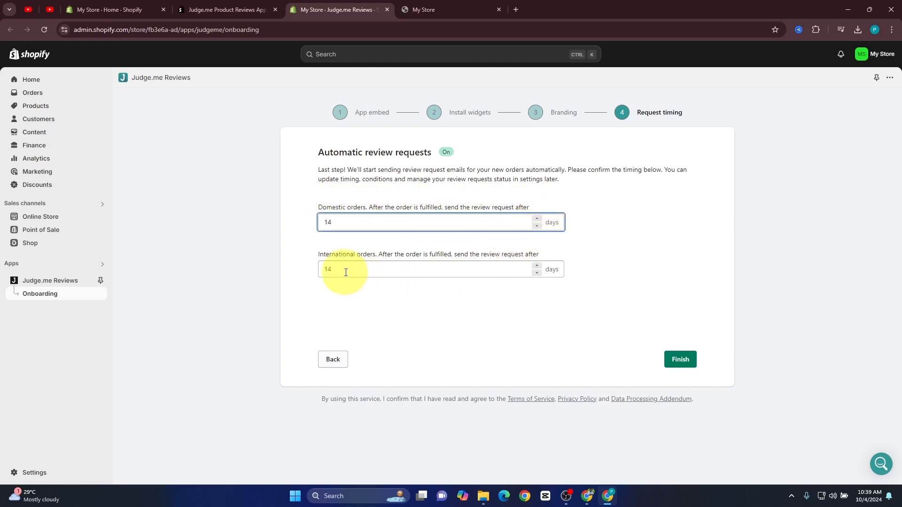
pyautogui.doubleClick(324, 267)
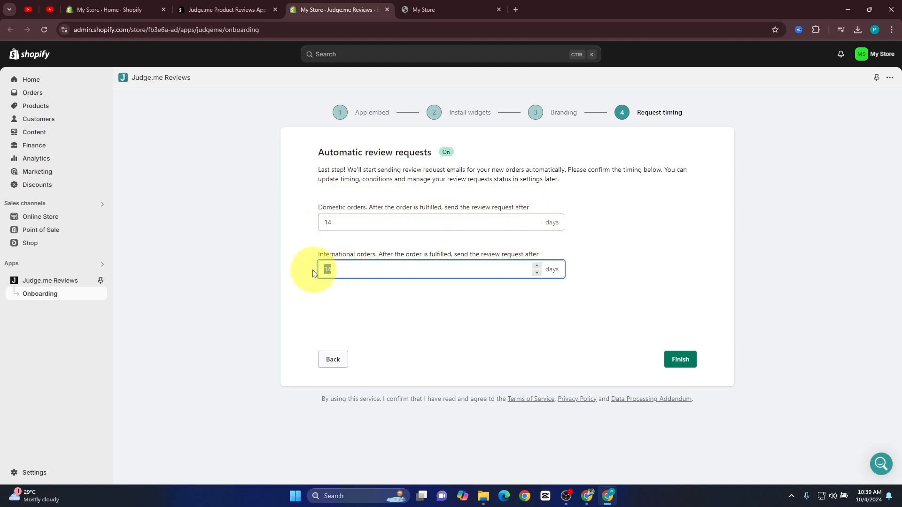
pyautogui.click(673, 360)
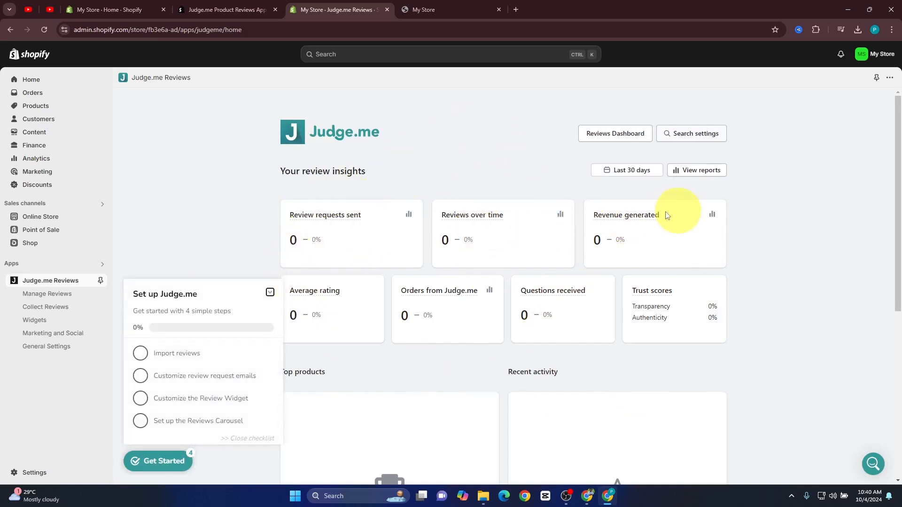
# - Look over the Judge.me dashboard, then examine the Customer Reviews section on the storefront's Samsung s20 Ultra page
pyautogui.moveTo(335, 219)
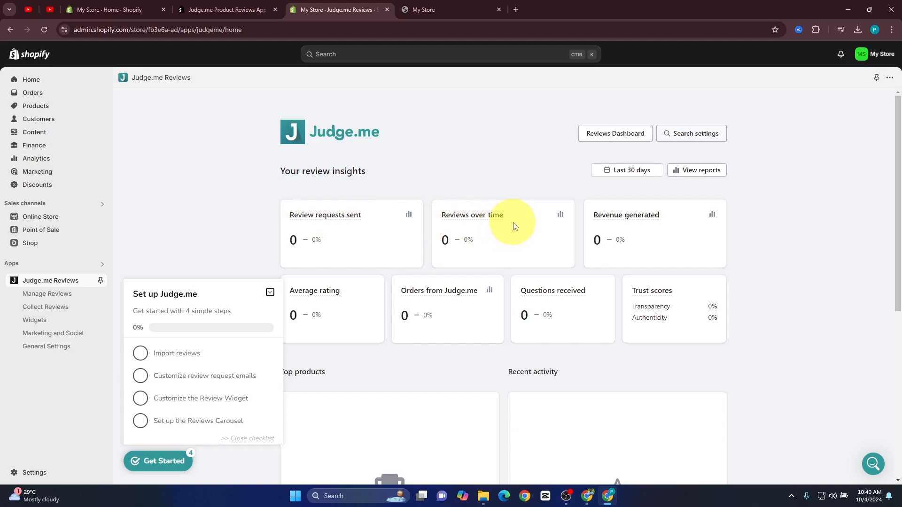
pyautogui.scroll(-1, 423, 261)
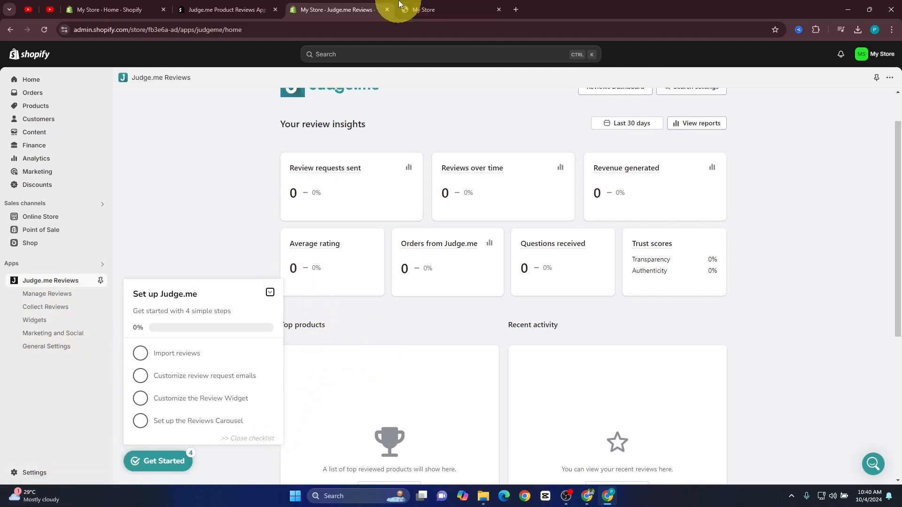
pyautogui.click(413, 10)
pyautogui.scroll(-7, 267, 191)
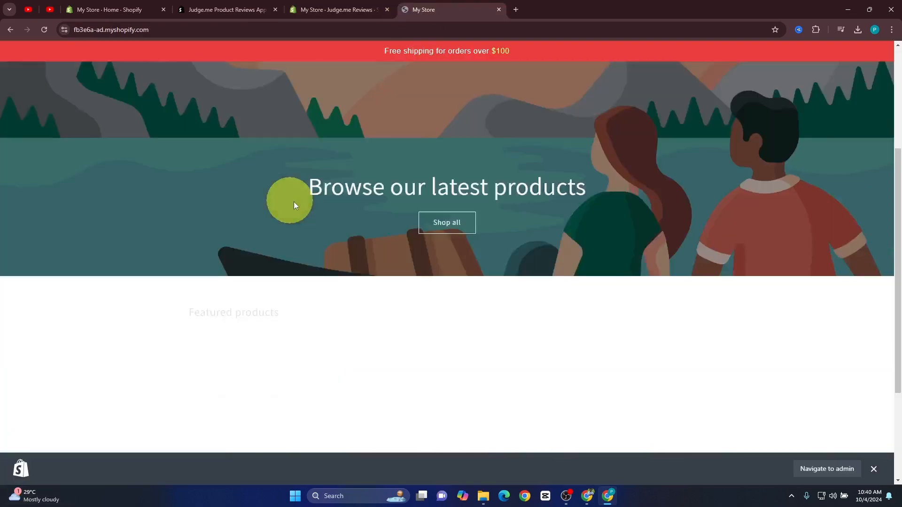
pyautogui.click(244, 230)
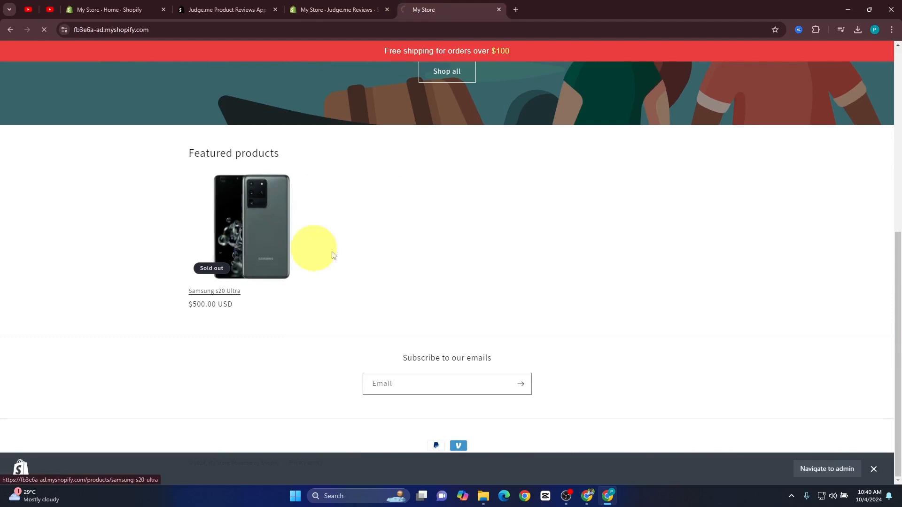
pyautogui.scroll(-4, 491, 263)
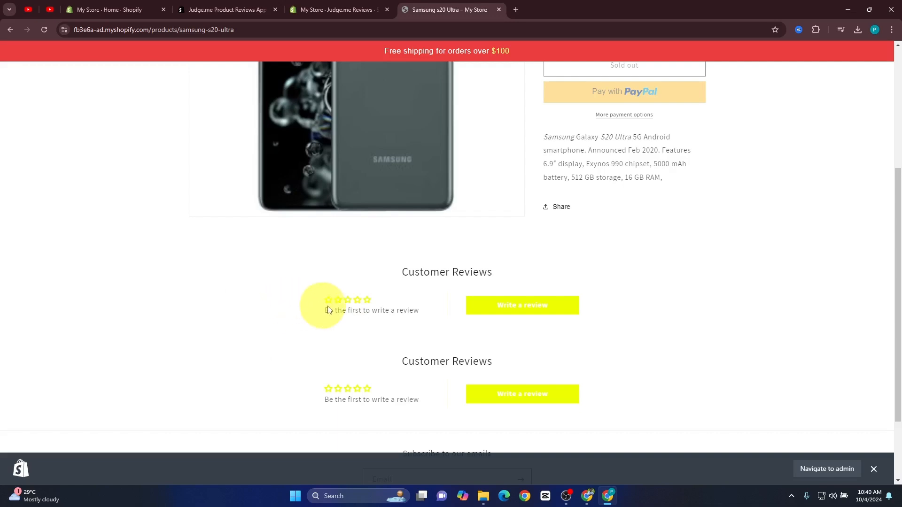
pyautogui.click(539, 308)
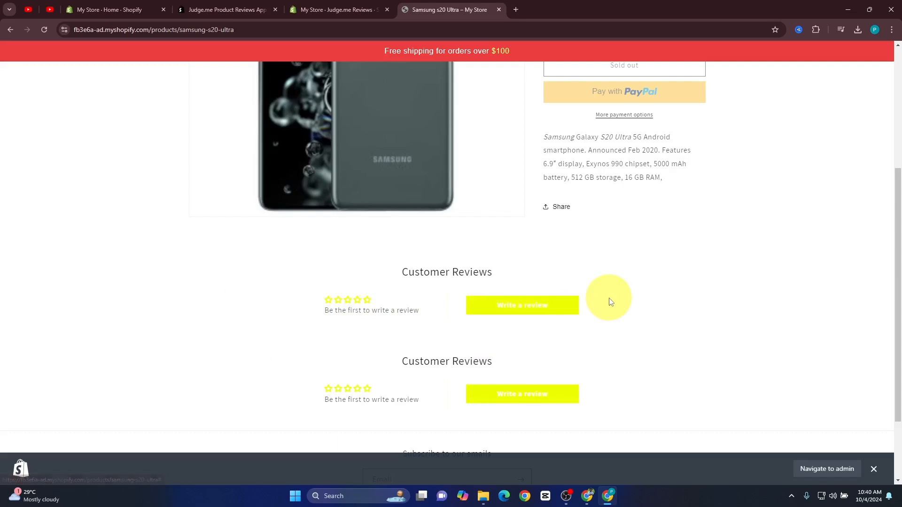
# - Open the Review Widget color settings in Judge.me and set the primary color to near-black #011204
pyautogui.click(331, 9)
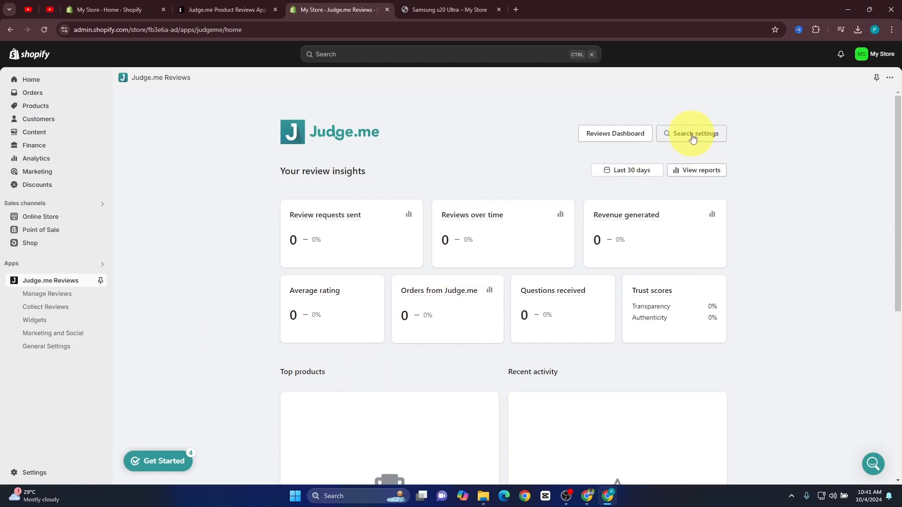
pyautogui.click(692, 136)
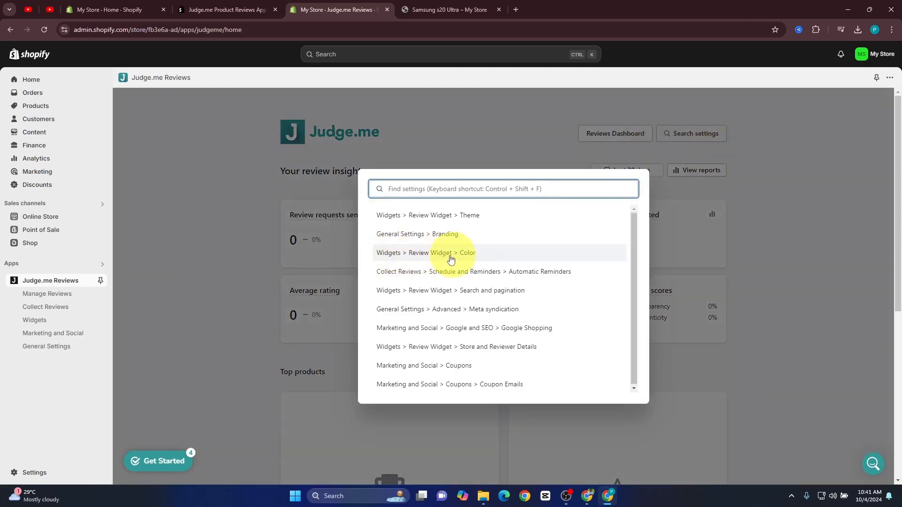
pyautogui.click(417, 255)
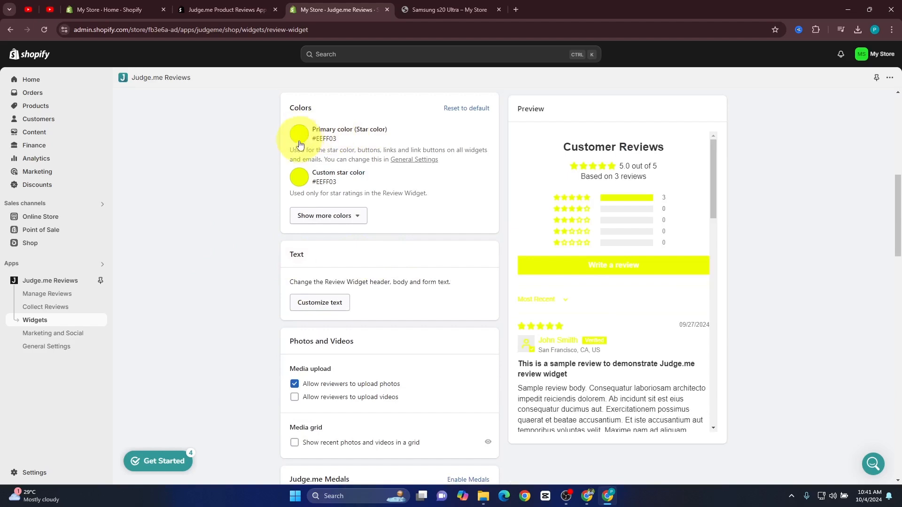
pyautogui.click(302, 141)
pyautogui.click(383, 177)
pyautogui.click(361, 108)
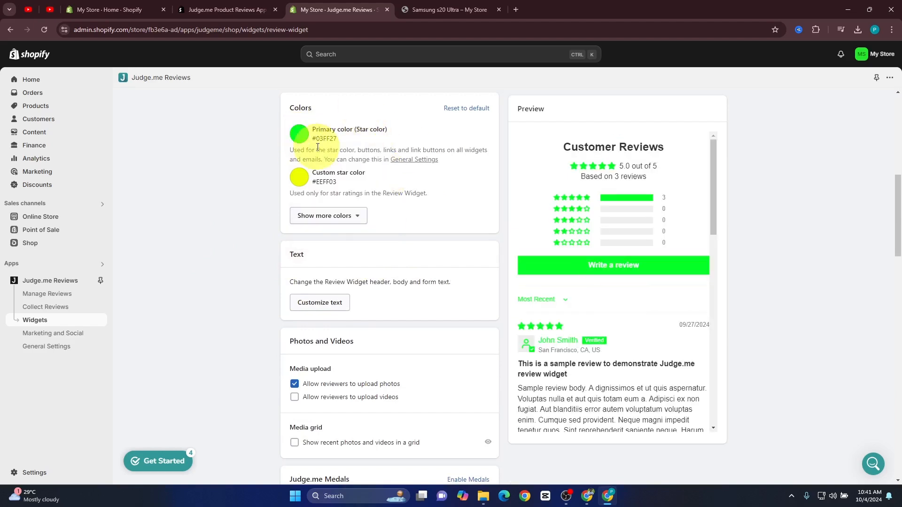
pyautogui.click(303, 138)
pyautogui.click(368, 219)
# - Set the Review Widget's custom star color to near-black, about #0D0E01, and save the widget settings
pyautogui.click(299, 177)
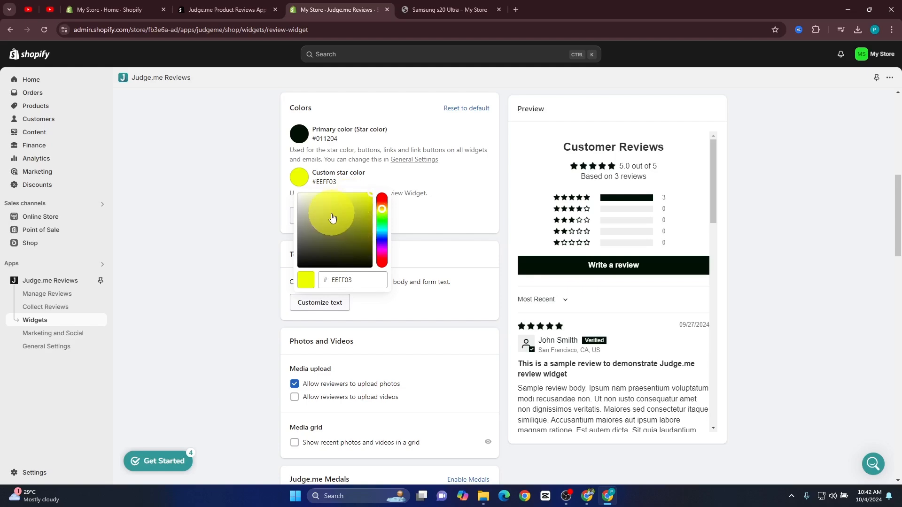
pyautogui.moveTo(343, 228); pyautogui.dragTo(369, 265)
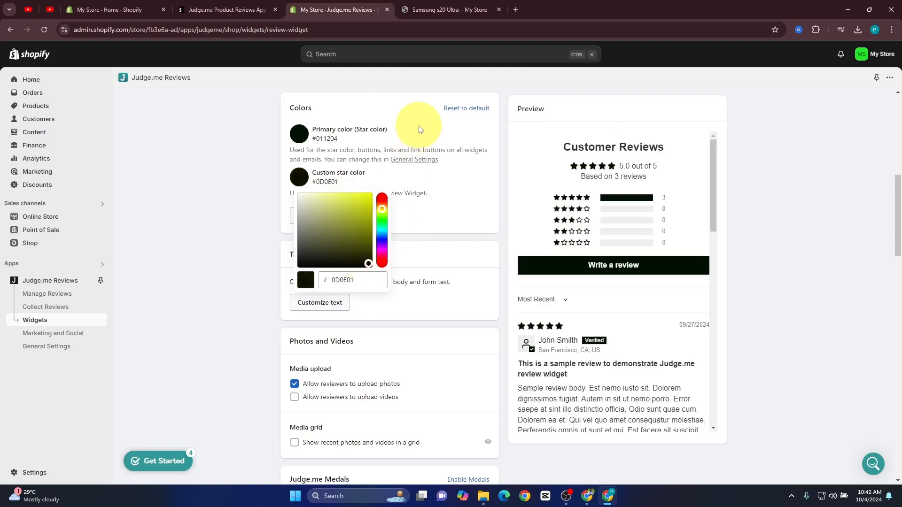
pyautogui.scroll(6, 415, 322)
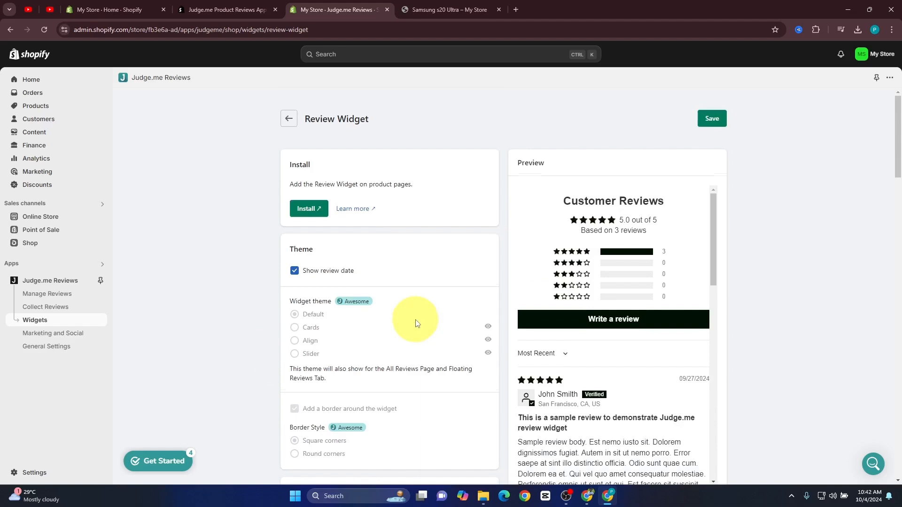
pyautogui.scroll(-4, 415, 322)
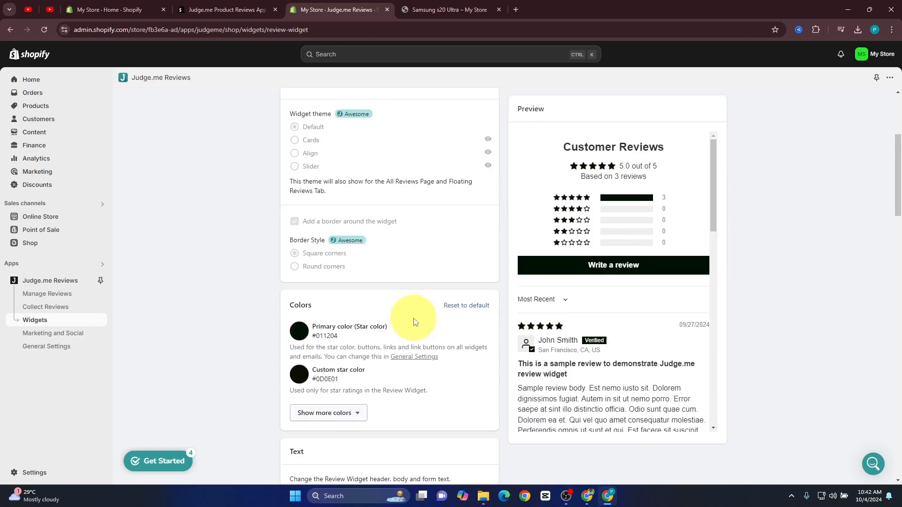
pyautogui.scroll(4, 416, 310)
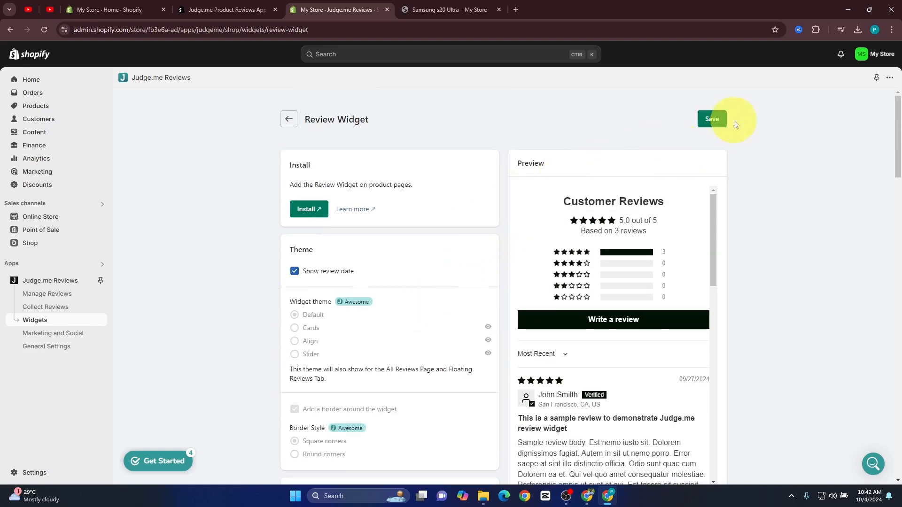
pyautogui.click(714, 120)
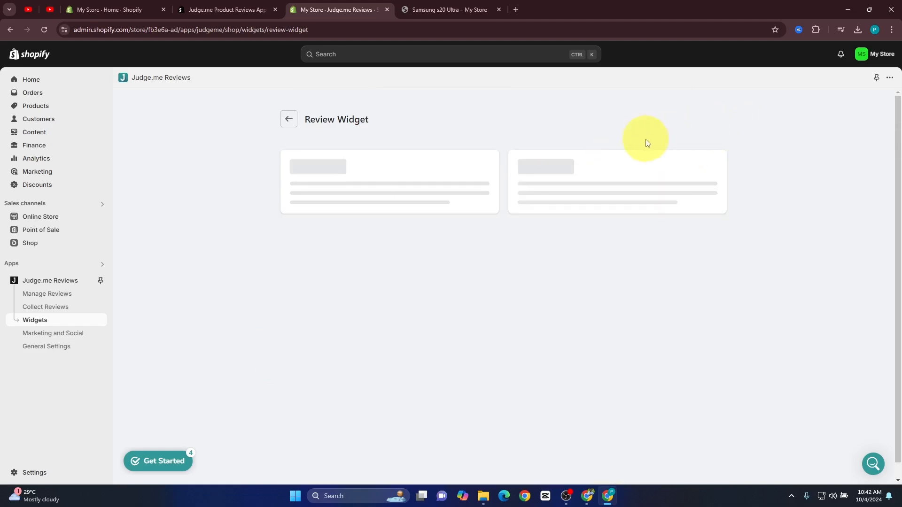
pyautogui.scroll(-5, 628, 144)
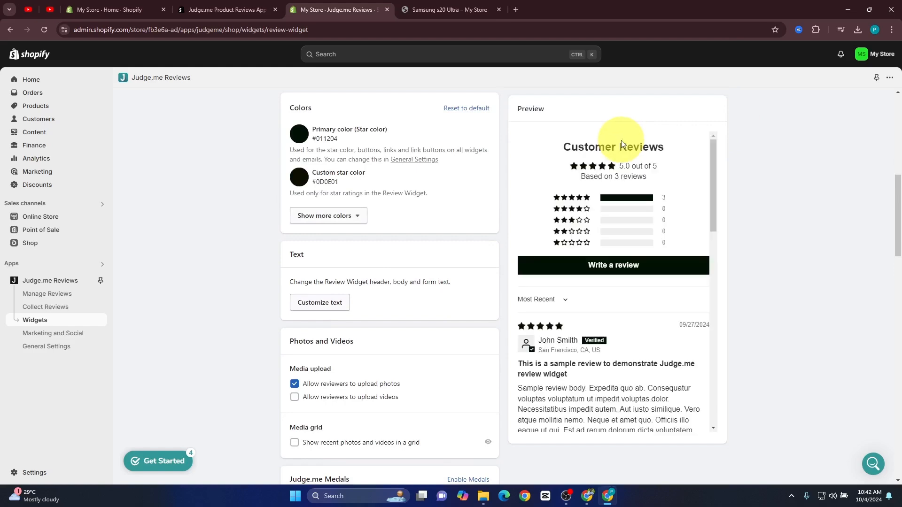
# - Reload the storefront's Samsung s20 Ultra product page and examine the star and button colors in its Customer Reviews section
pyautogui.click(432, 8)
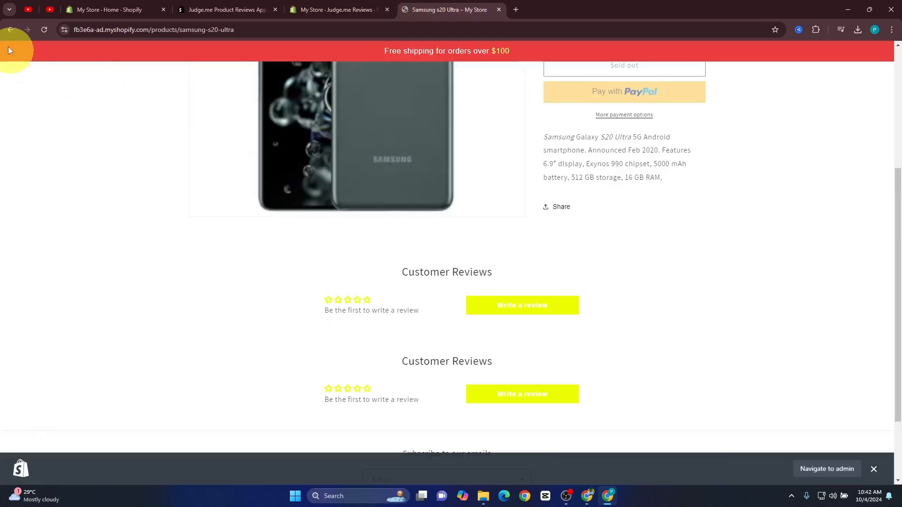
pyautogui.click(43, 31)
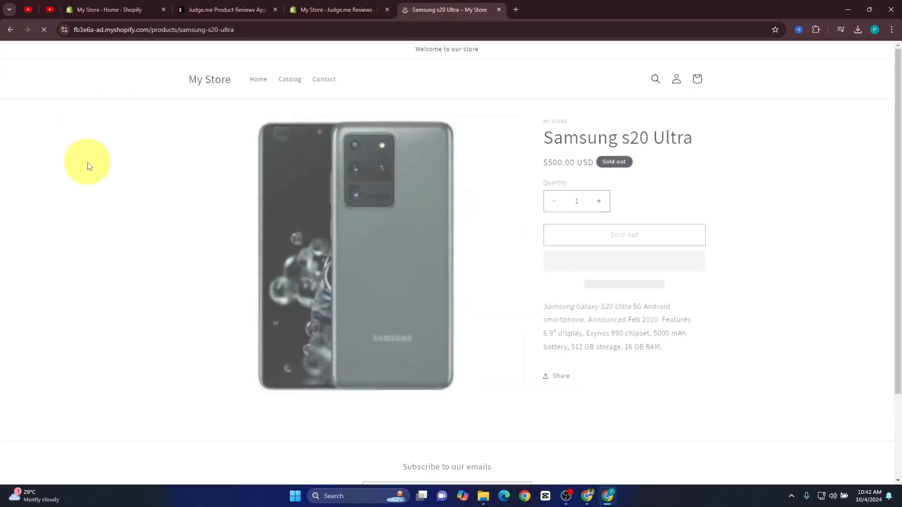
pyautogui.scroll(-2, 165, 247)
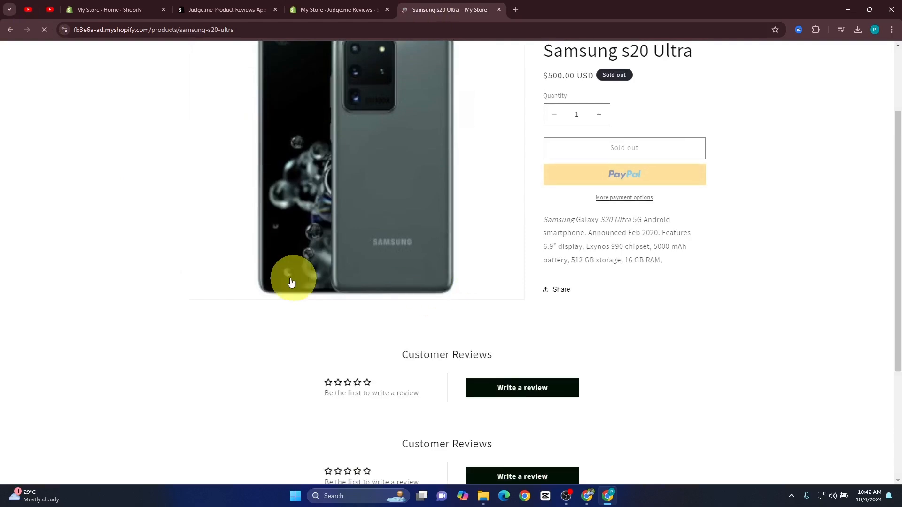
pyautogui.scroll(-2, 292, 281)
pyautogui.scroll(-2, 278, 281)
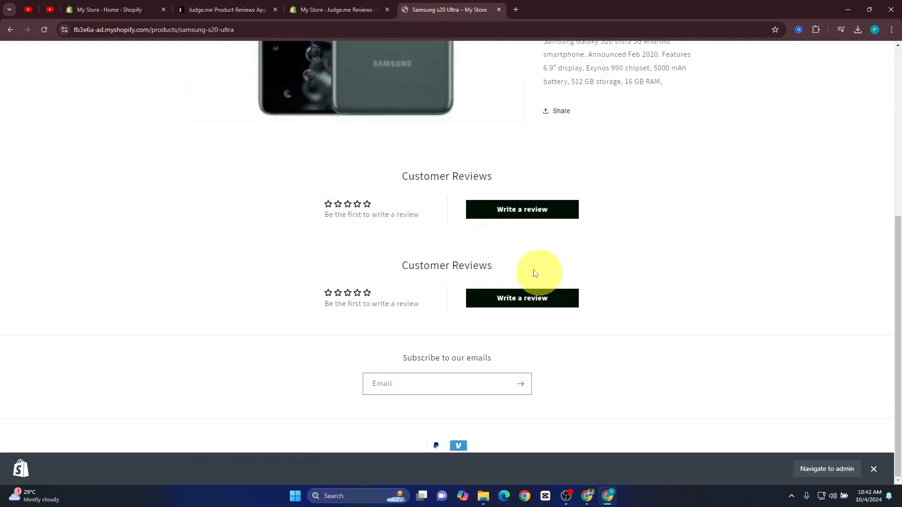